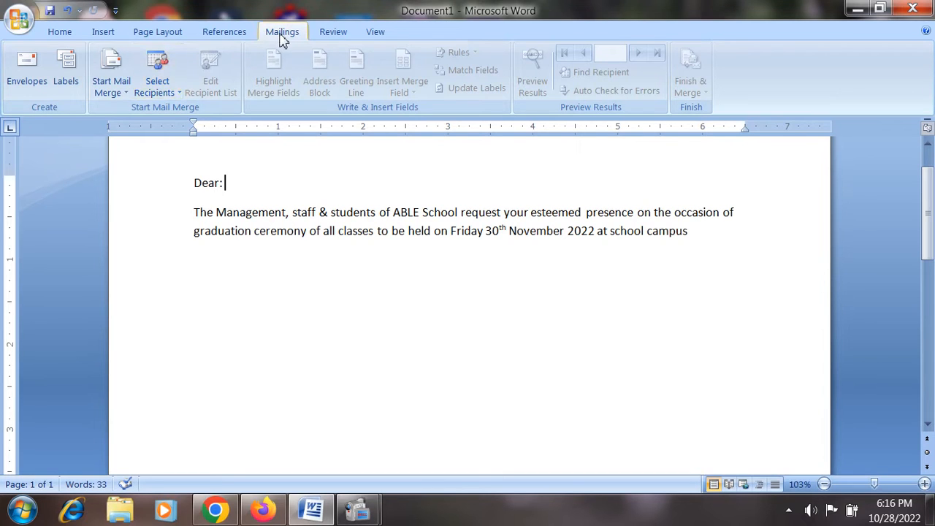
- Start a Letters mail merge for the invitation and create a new typed recipient list
{"action": "left_click", "coordinate": [125, 94]}
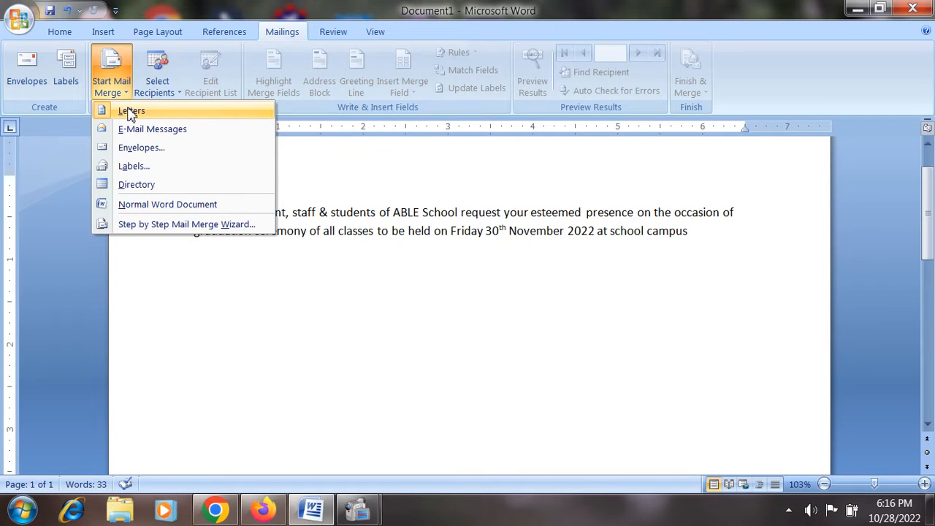
{"action": "left_click", "coordinate": [131, 112]}
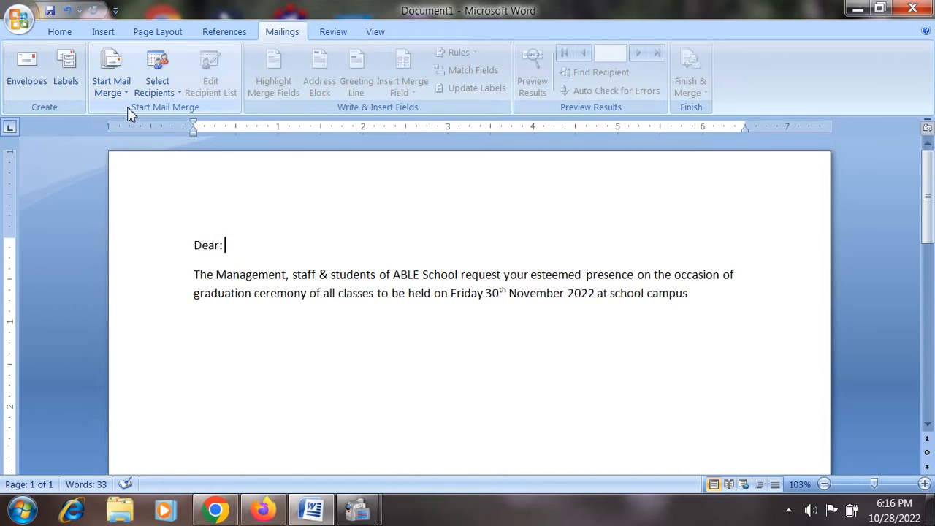
{"action": "left_click", "coordinate": [179, 97]}
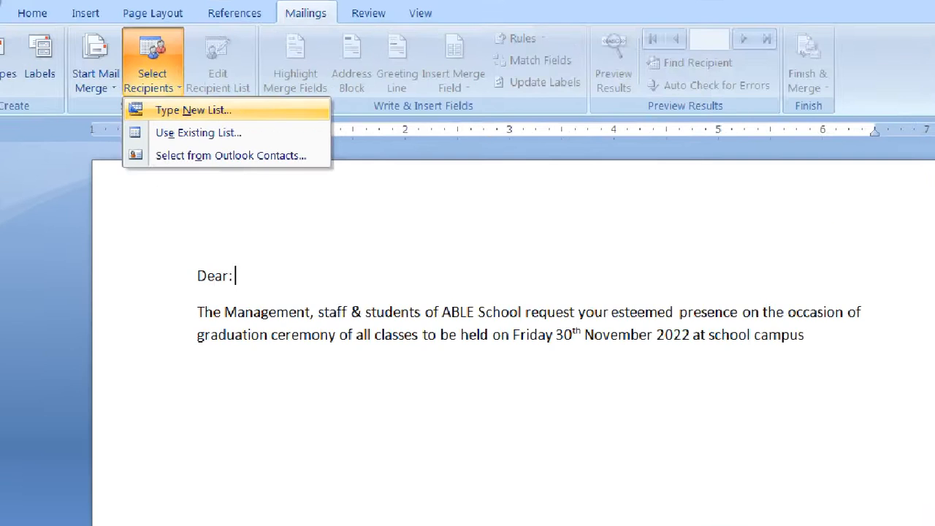
{"action": "left_click", "coordinate": [180, 114]}
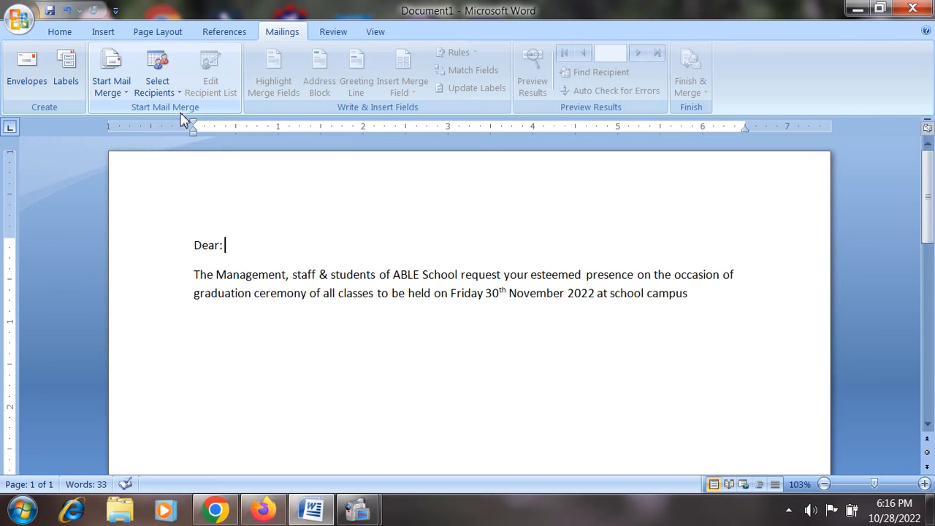
{"action": "left_click", "coordinate": [176, 94]}
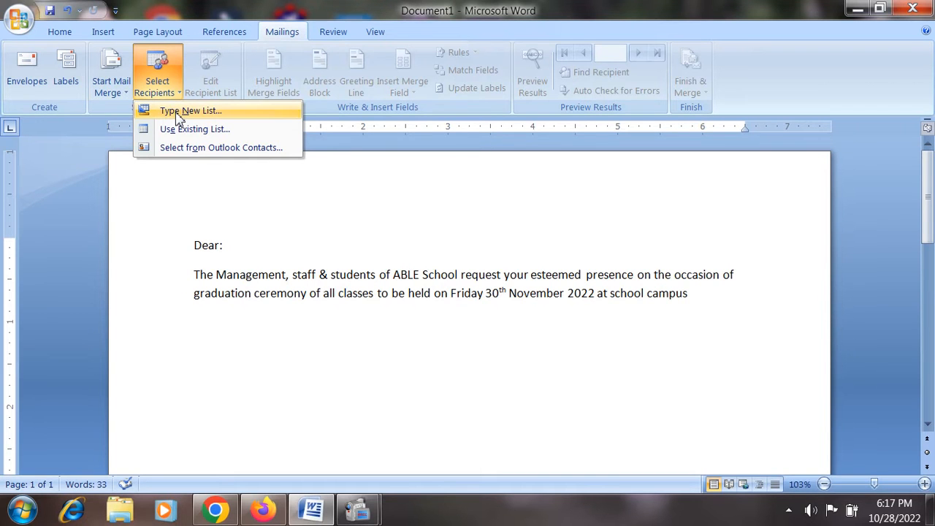
{"action": "left_click", "coordinate": [179, 114]}
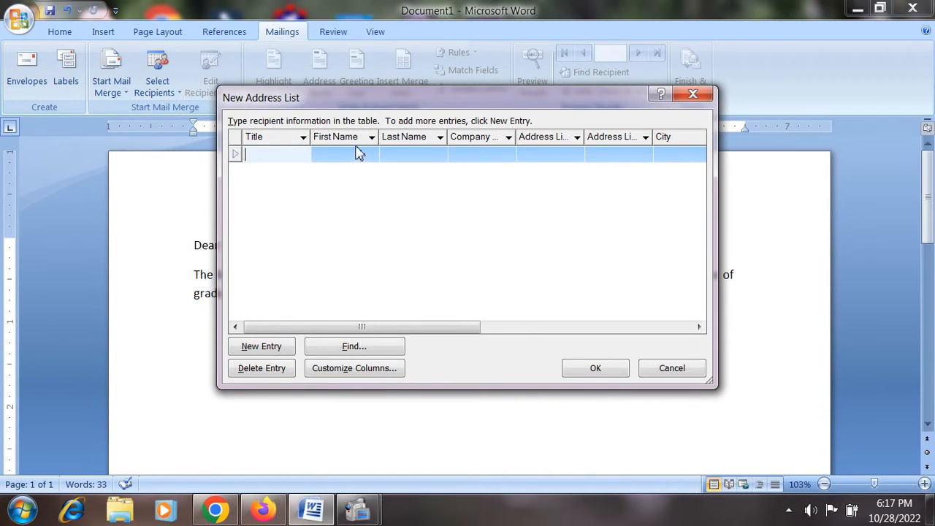
- Enter the first recipient's first name in the first row of the new address list
{"action": "left_click", "coordinate": [350, 151]}
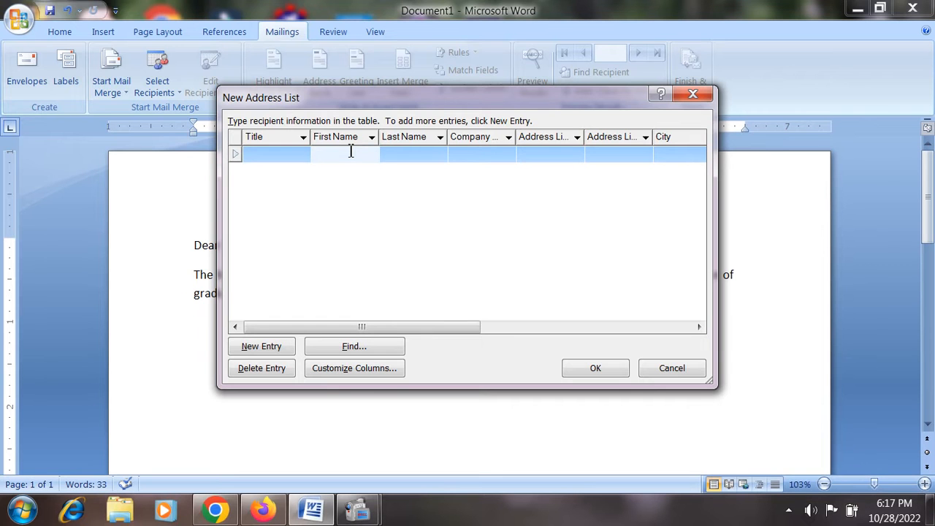
{"action": "left_click_drag", "start_coordinate": [349, 105], "coordinate": [311, 326]}
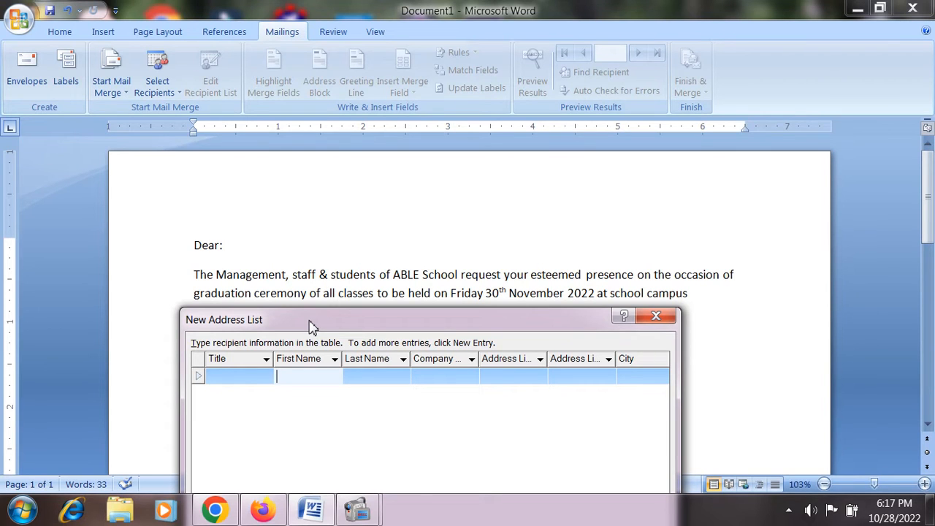
{"action": "left_click_drag", "start_coordinate": [311, 326], "coordinate": [326, 139]}
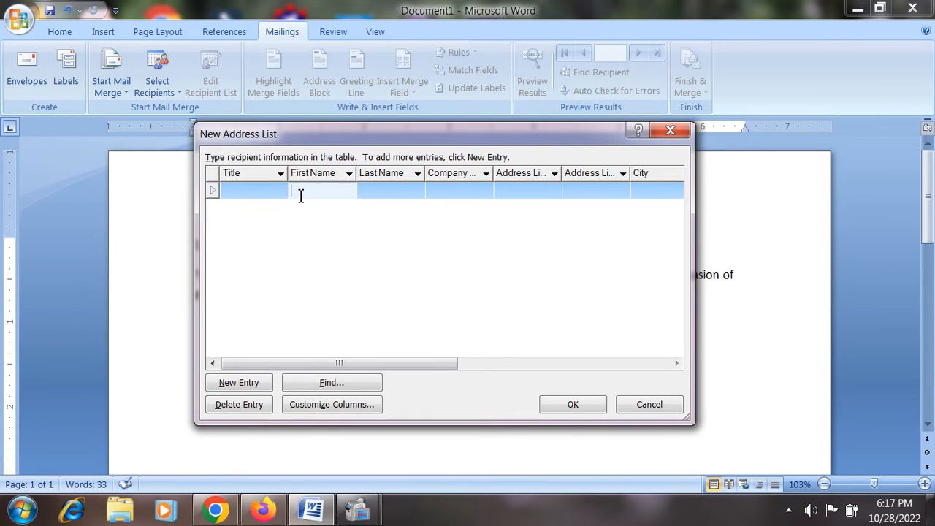
{"action": "type", "text": "Sajad"}
- Add a second entry to the address list and fill in that recipient's first name
{"action": "left_click", "coordinate": [221, 382]}
{"action": "left_click", "coordinate": [326, 208]}
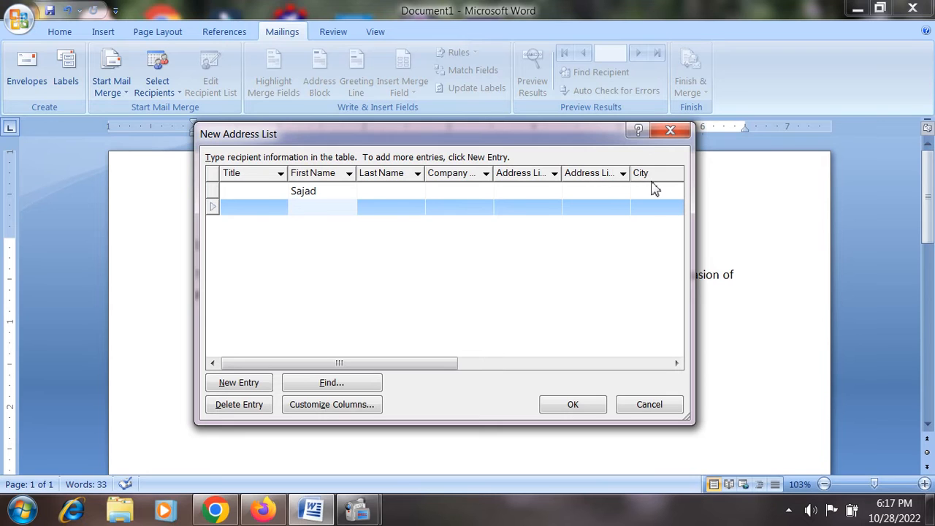
{"action": "left_click_drag", "start_coordinate": [455, 364], "coordinate": [642, 386]}
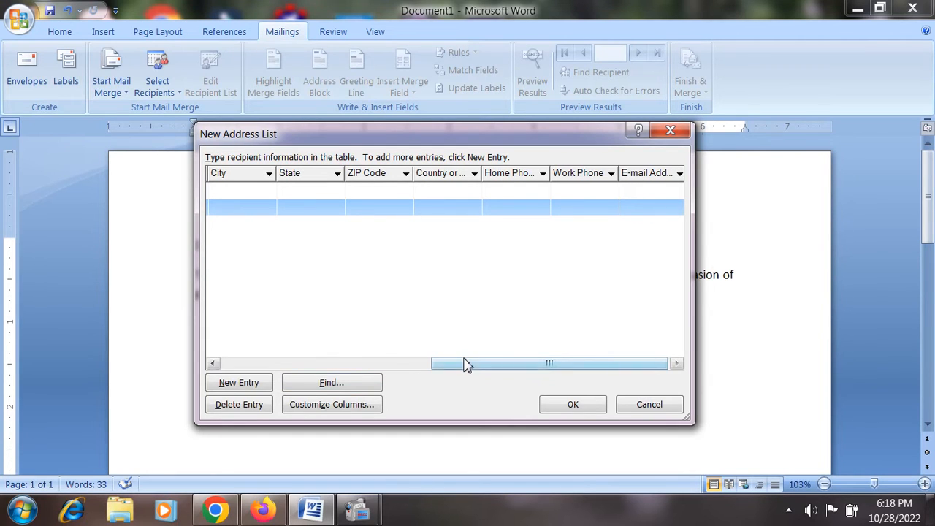
{"action": "left_click_drag", "start_coordinate": [465, 365], "coordinate": [227, 328]}
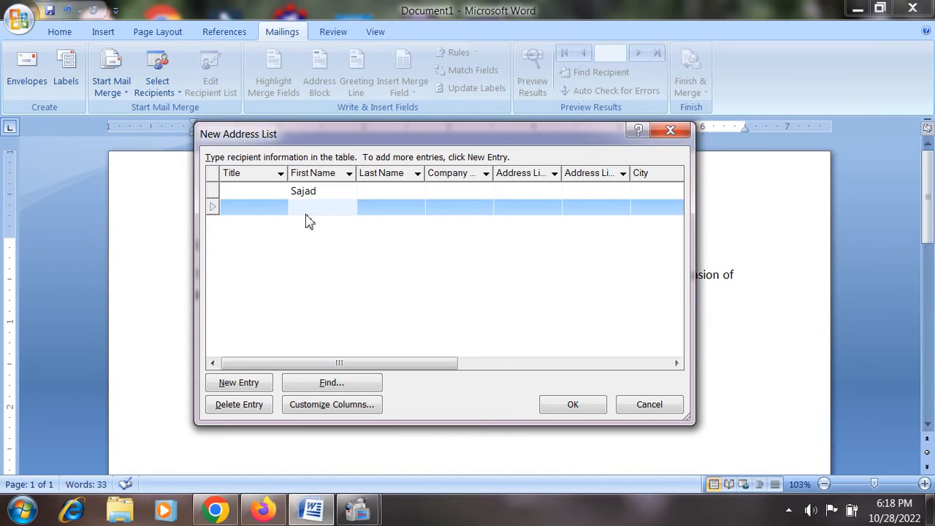
{"action": "type", "text": "s"}
{"action": "key", "text": "BackSpace"}
{"action": "type", "text": "Jasim"}
- Add the third and fourth entries to the address list, filling in each recipient's first name
{"action": "left_click", "coordinate": [239, 386]}
{"action": "left_click", "coordinate": [314, 225]}
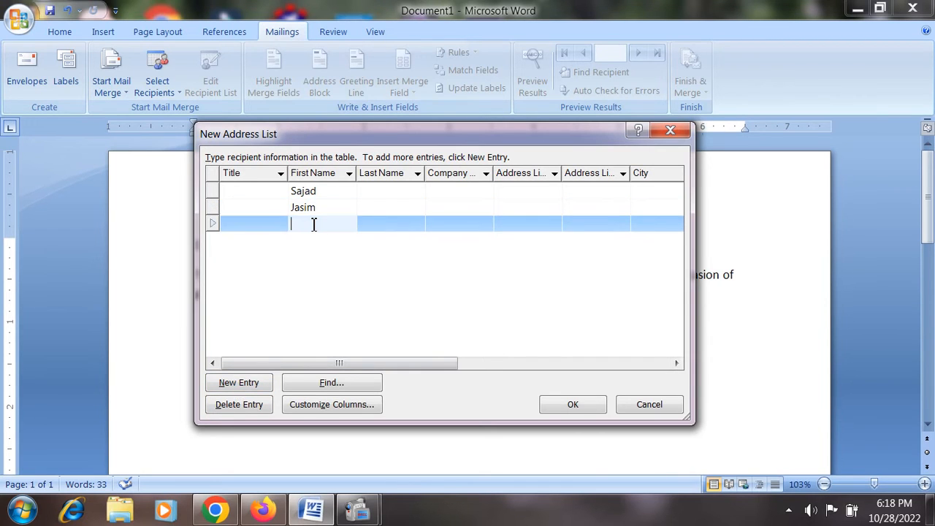
{"action": "type", "text": "Tayyab"}
{"action": "left_click", "coordinate": [241, 382]}
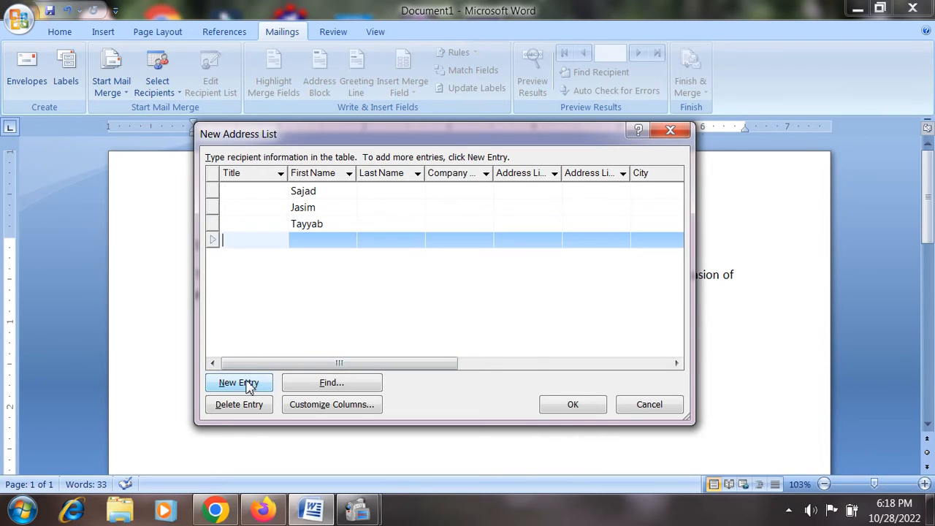
{"action": "left_click", "coordinate": [305, 240]}
{"action": "type", "text": "Wajid"}
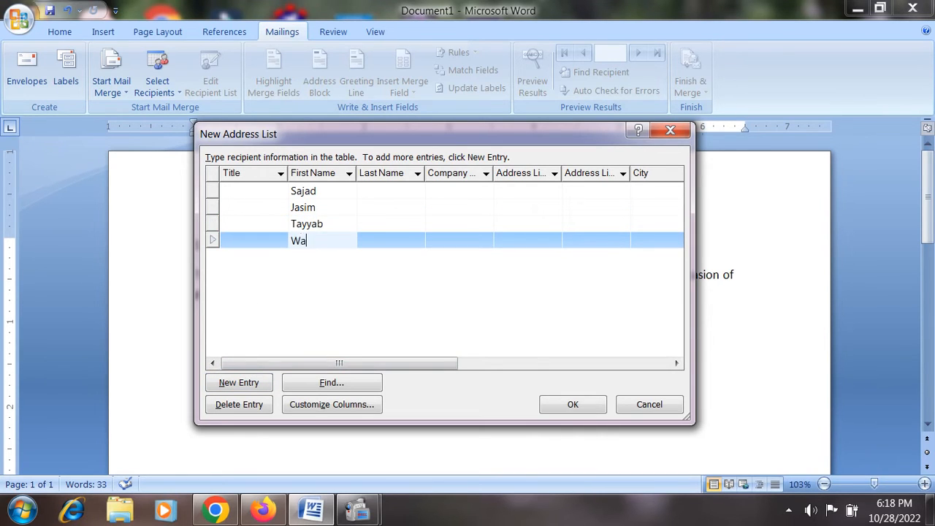
- Add the fifth and sixth entries to the address list, filling in each recipient's first name
{"action": "left_click", "coordinate": [243, 382]}
{"action": "left_click", "coordinate": [313, 258]}
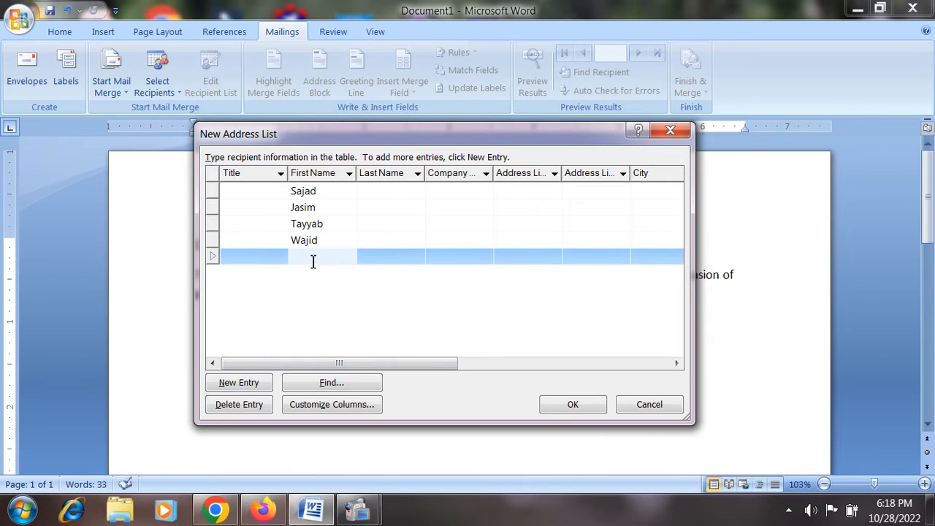
{"action": "type", "text": "Usman"}
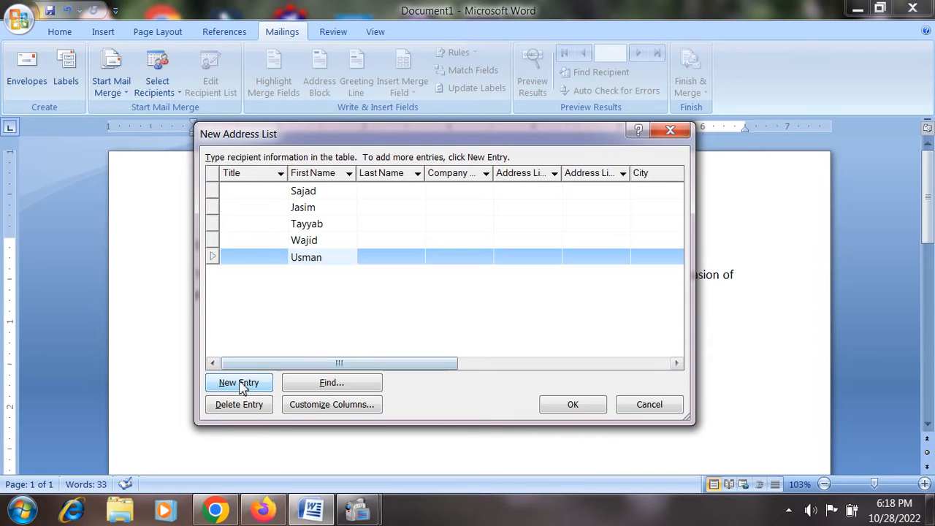
{"action": "left_click", "coordinate": [225, 379]}
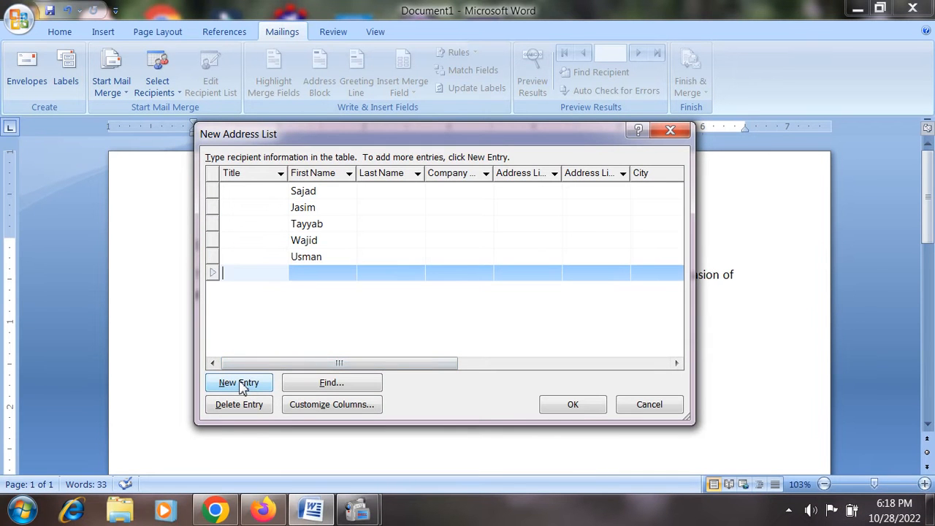
{"action": "left_click", "coordinate": [312, 273]}
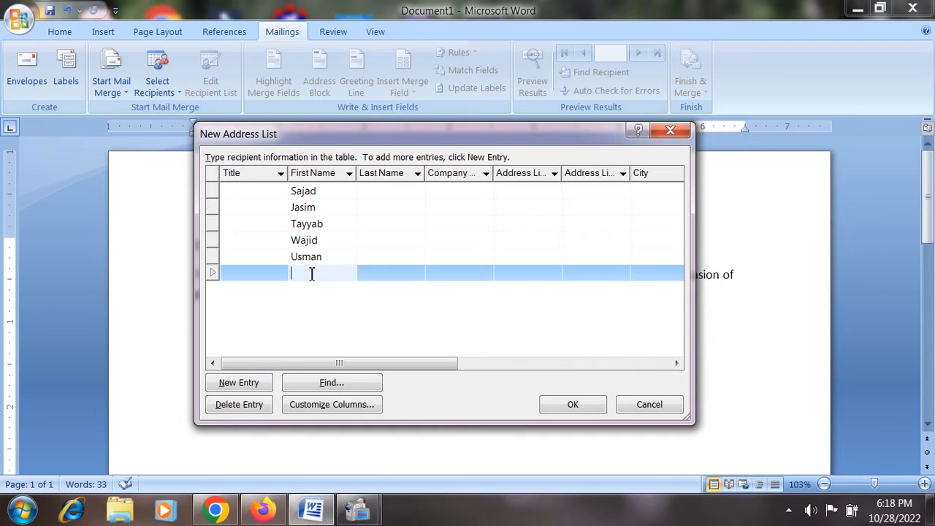
{"action": "type", "text": "Imtiaz"}
- Add a seventh entry to the address list and fill in that recipient's first name
{"action": "left_click", "coordinate": [246, 384]}
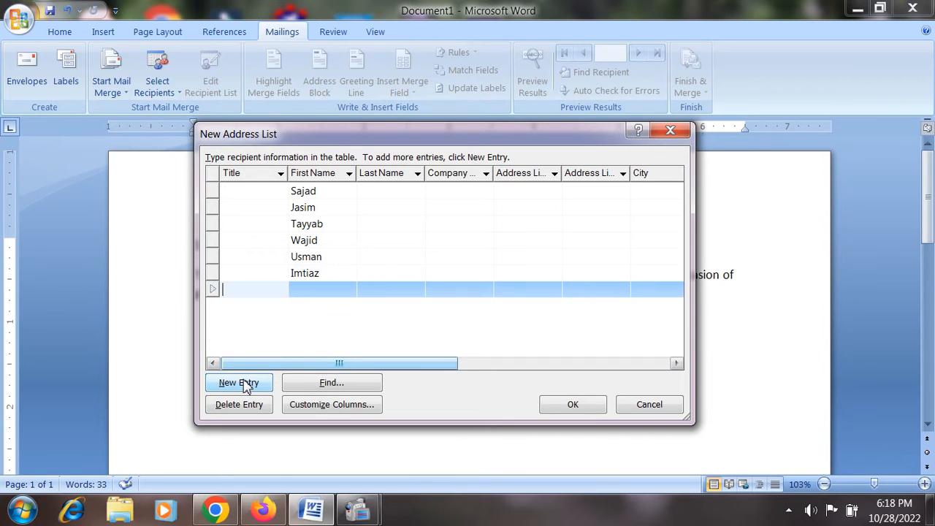
{"action": "left_click", "coordinate": [323, 291]}
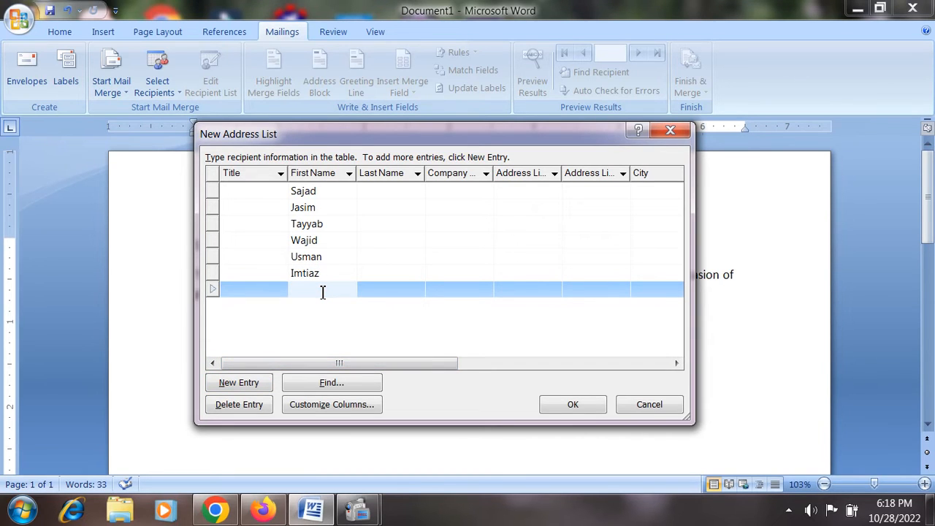
{"action": "type", "text": "Khalid"}
- Finish the address list and save it as "result day" in the My Data Sources folder
{"action": "left_click", "coordinate": [573, 404]}
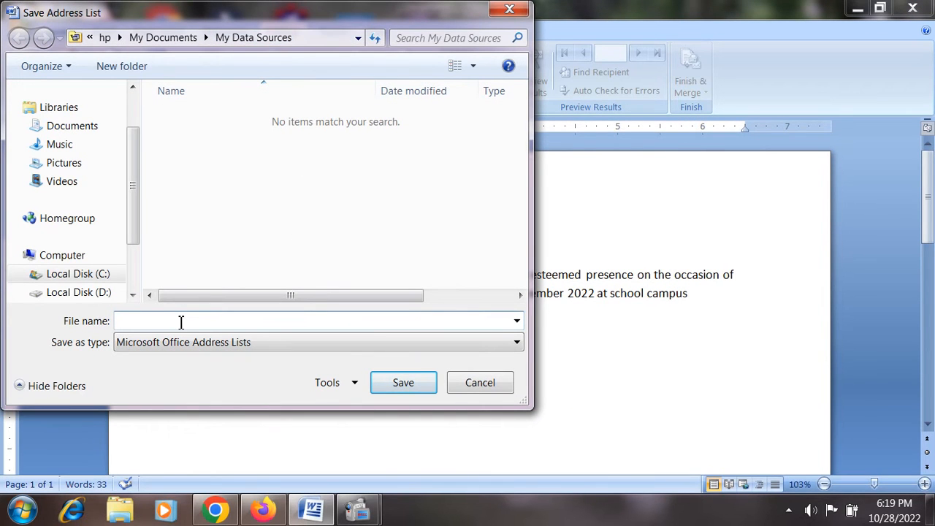
{"action": "type", "text": "result day"}
{"action": "left_click", "coordinate": [415, 393]}
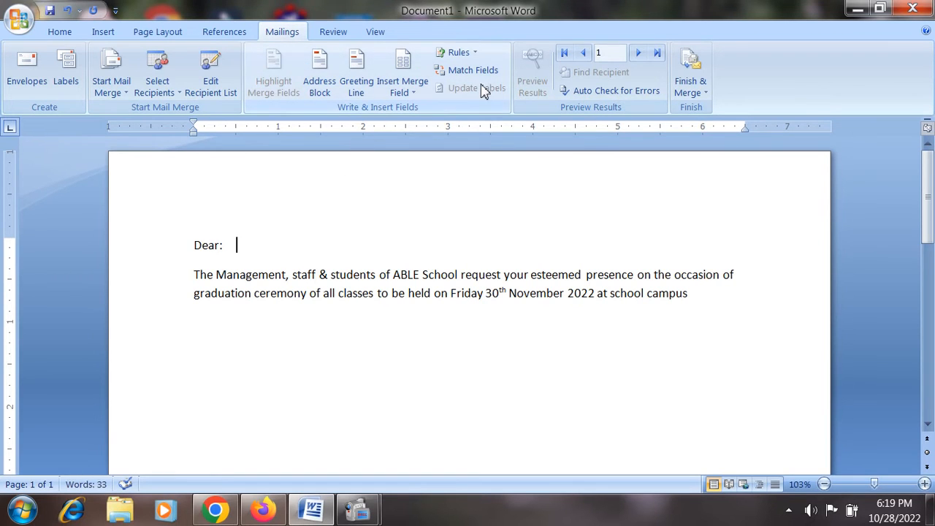
- Insert the First_Name merge field after "Dear:" in the letter
{"action": "left_click", "coordinate": [416, 93]}
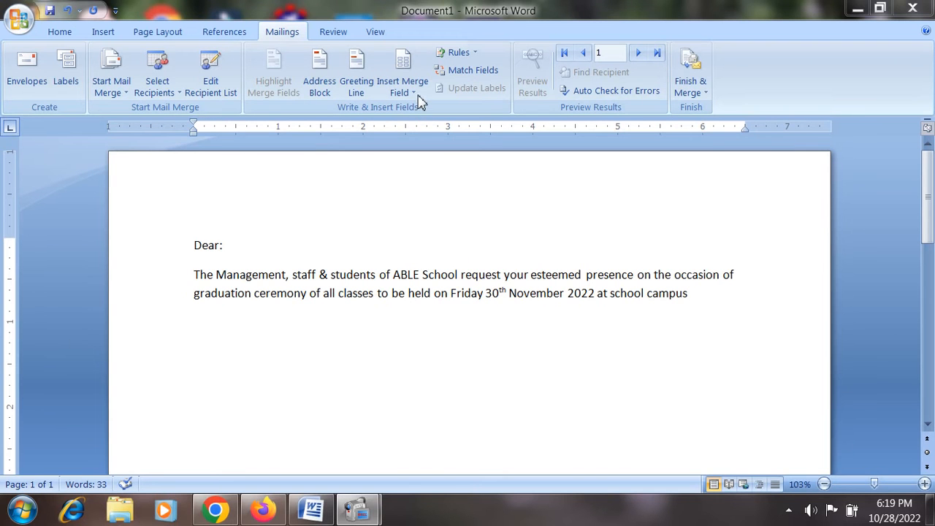
{"action": "left_click", "coordinate": [414, 94]}
{"action": "left_click", "coordinate": [413, 92]}
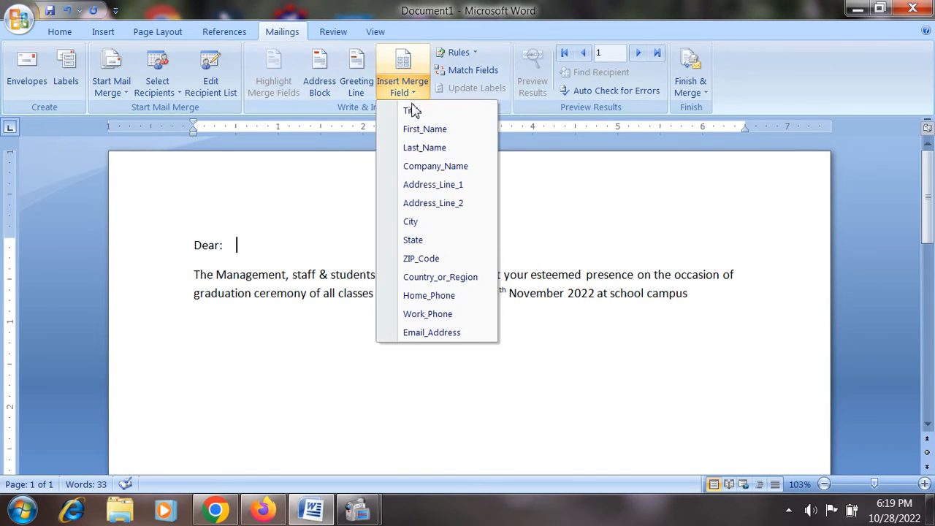
{"action": "left_click", "coordinate": [419, 130]}
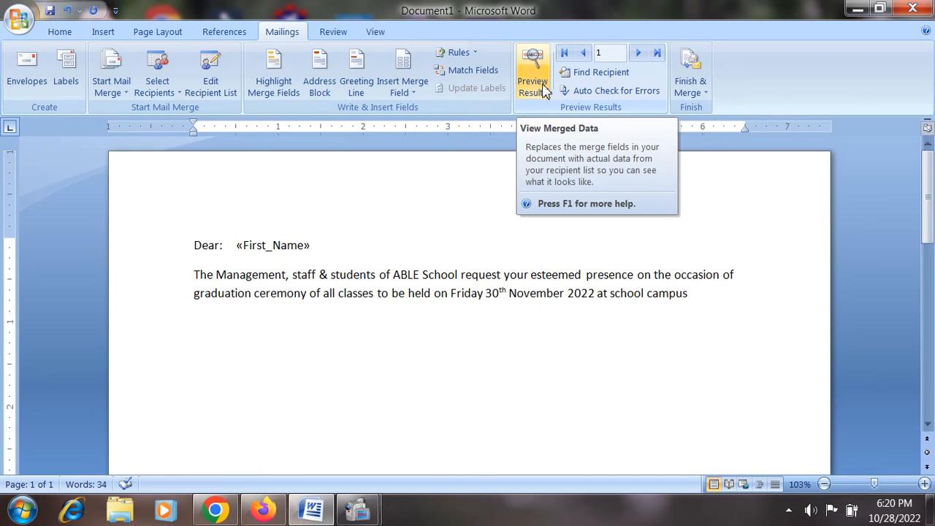
{"action": "left_click", "coordinate": [638, 54]}
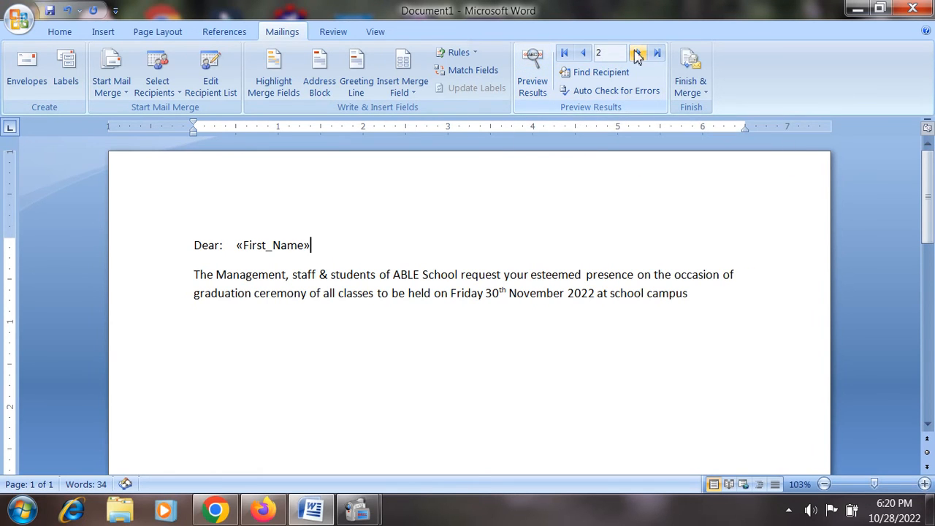
{"action": "left_click", "coordinate": [583, 54]}
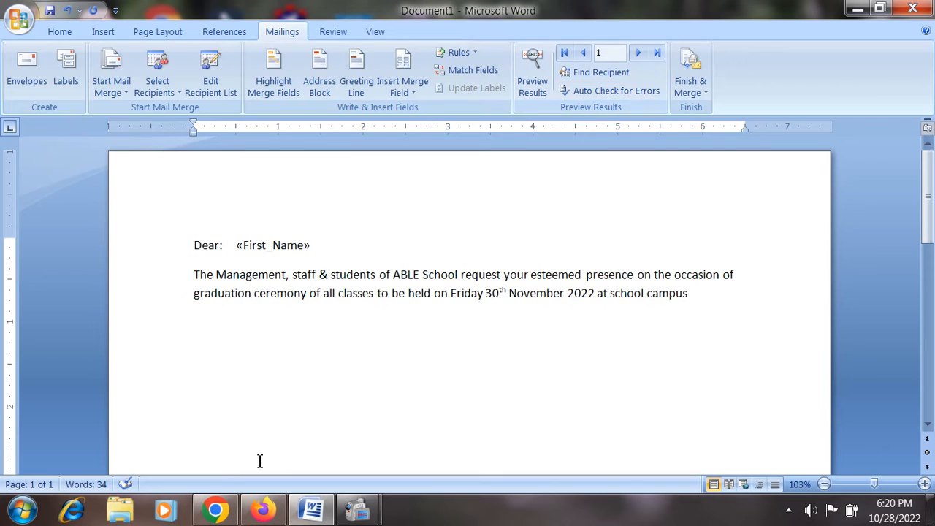
{"action": "mouse_move", "coordinate": [358, 510]}
{"action": "mouse_move", "coordinate": [307, 447]}
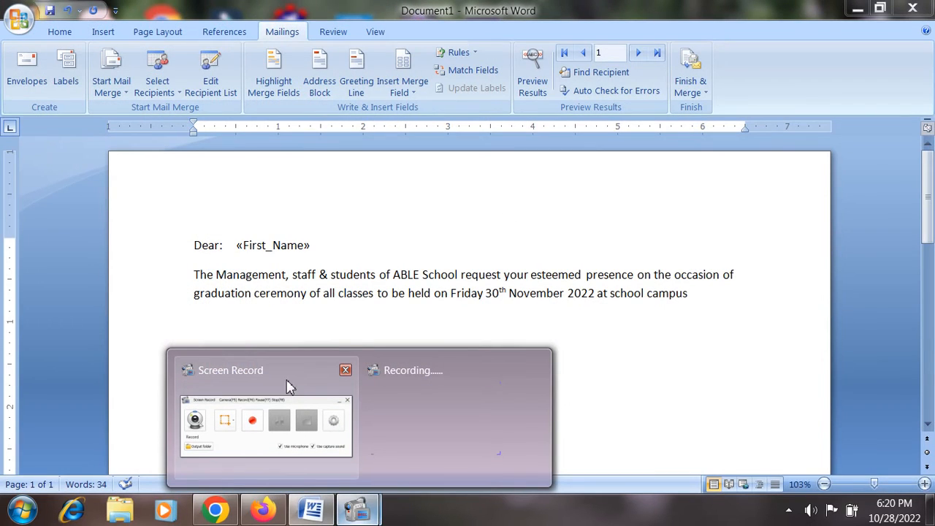
{"action": "left_click", "coordinate": [289, 387]}
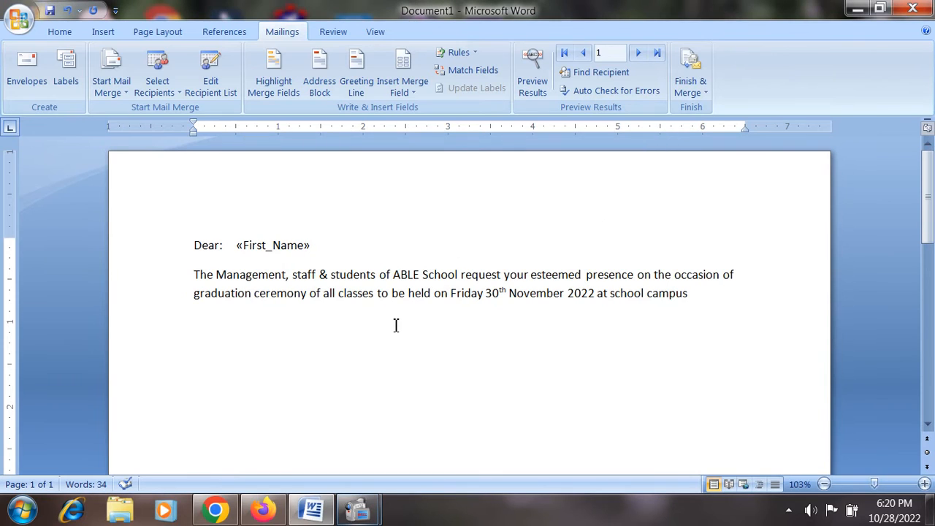
- Preview the merged letters and go forward through the recipients to record 7
{"action": "left_click", "coordinate": [541, 95]}
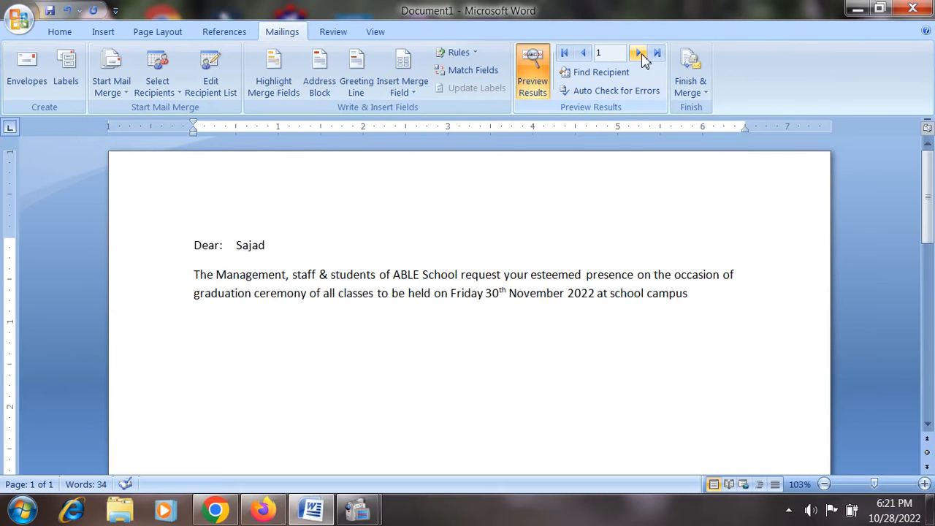
{"action": "left_click", "coordinate": [639, 53]}
{"action": "left_click", "coordinate": [639, 53]}
{"action": "left_click", "coordinate": [639, 53]}
{"action": "left_click", "coordinate": [639, 53]}
{"action": "left_click", "coordinate": [641, 56]}
{"action": "left_click", "coordinate": [641, 56]}
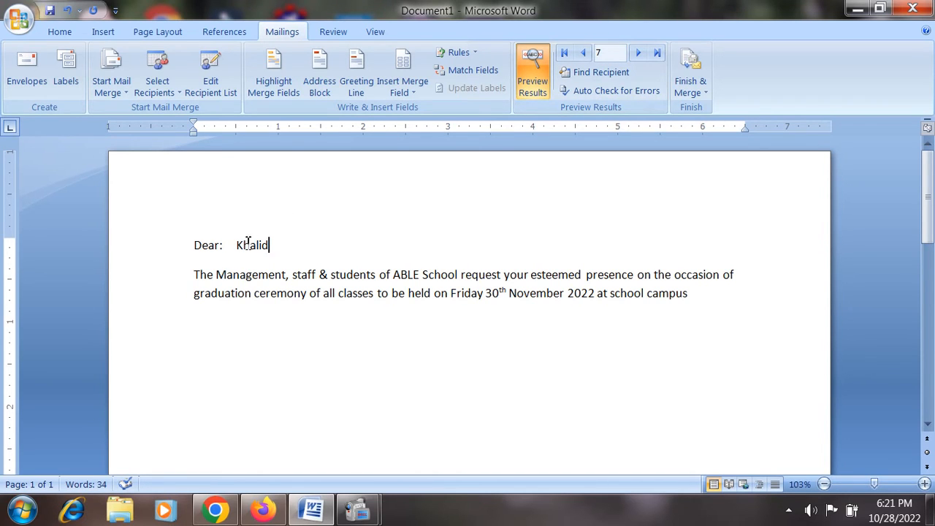
- Browse back and forth through the previewed letters and return to record 1
{"action": "left_click", "coordinate": [582, 55]}
{"action": "left_click", "coordinate": [582, 56]}
{"action": "left_click", "coordinate": [584, 57]}
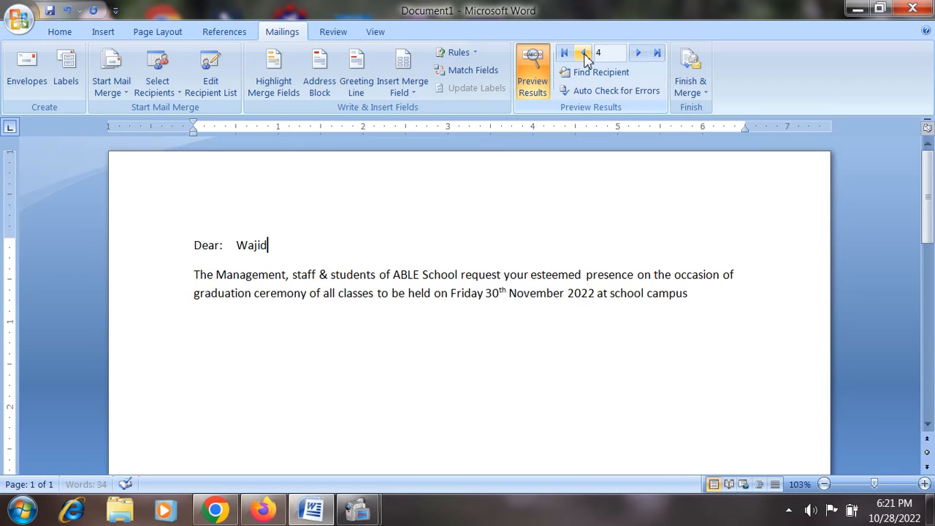
{"action": "left_click", "coordinate": [585, 57]}
{"action": "left_click", "coordinate": [637, 55]}
{"action": "left_click", "coordinate": [638, 55]}
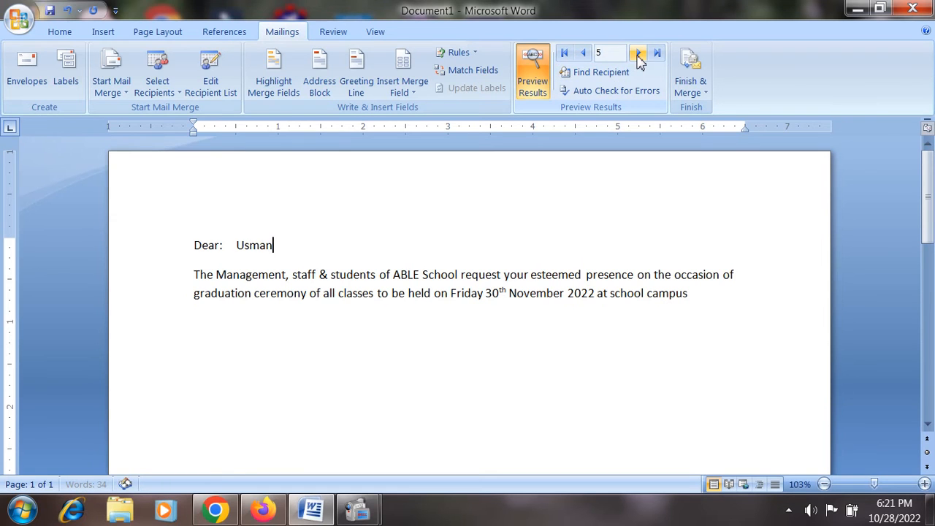
{"action": "left_click", "coordinate": [582, 56]}
{"action": "left_click", "coordinate": [583, 55]}
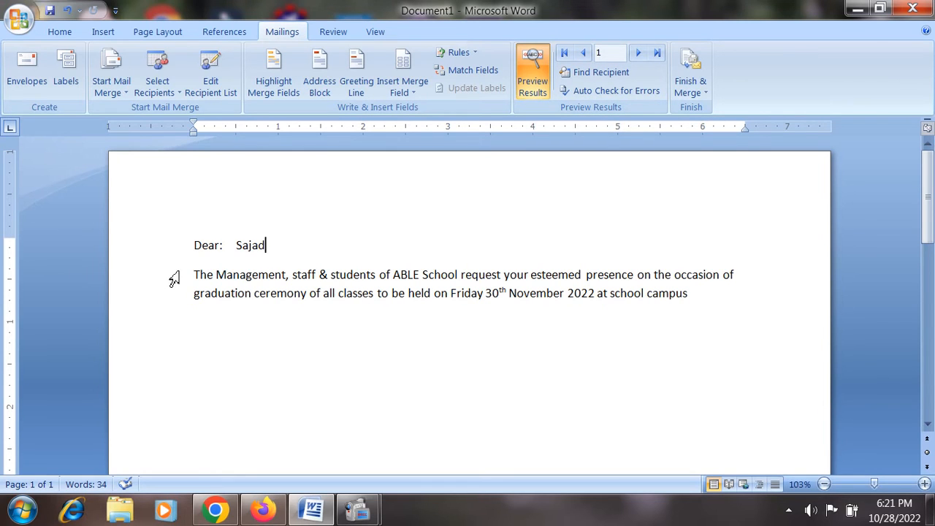
{"action": "left_click_drag", "start_coordinate": [171, 277], "coordinate": [176, 307]}
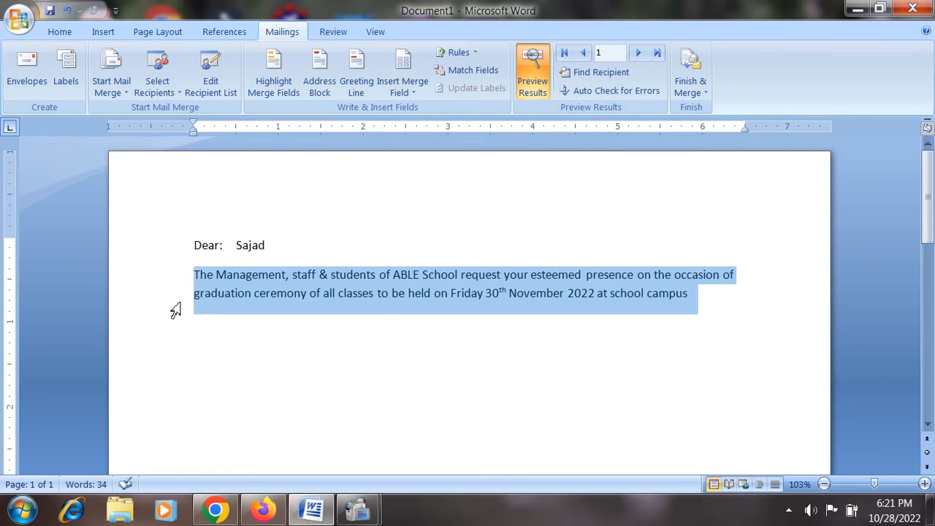
{"action": "left_click", "coordinate": [387, 295]}
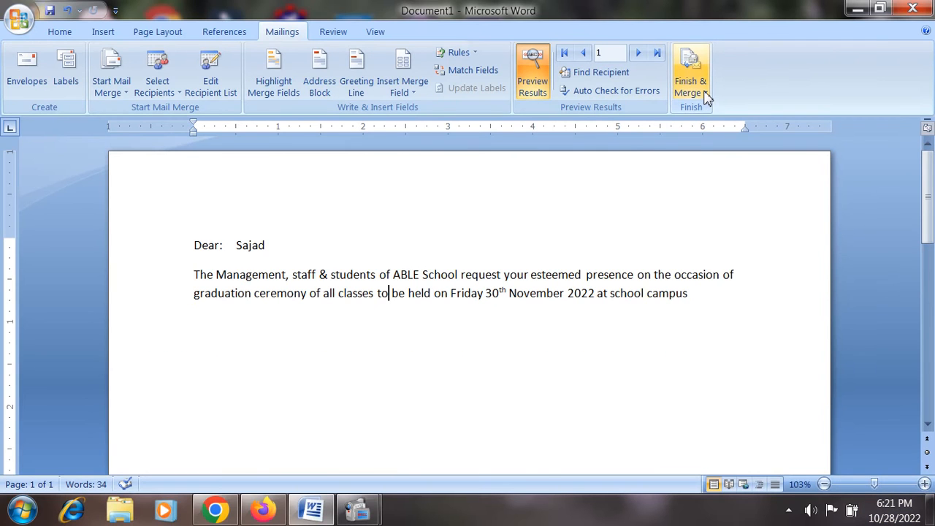
- Finish the mail merge by generating individual letters for all records in a new document
{"action": "left_click", "coordinate": [706, 98]}
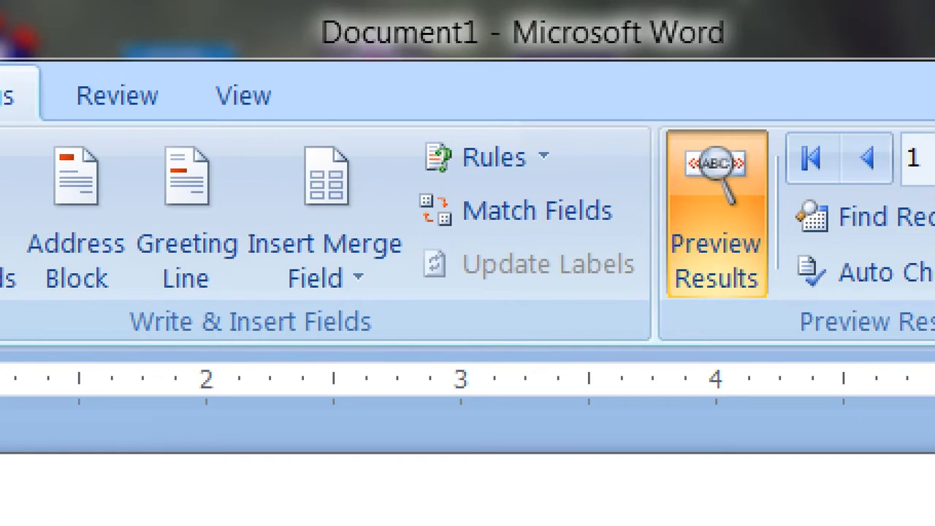
{"action": "key", "text": "Escape"}
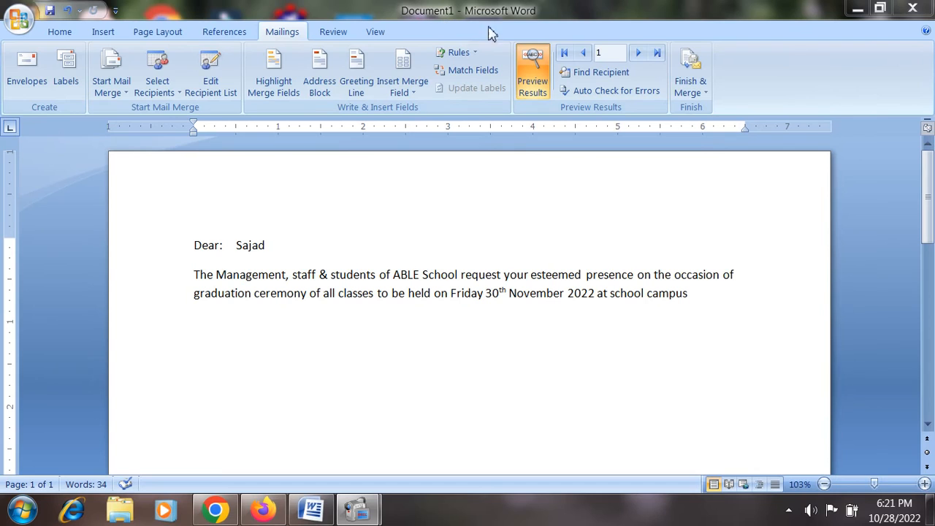
{"action": "left_click", "coordinate": [701, 91]}
{"action": "left_click", "coordinate": [708, 109]}
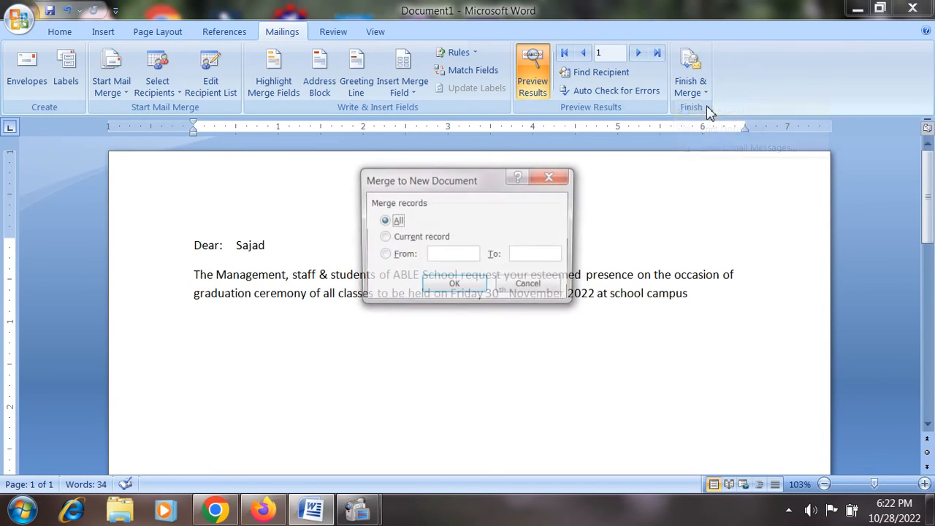
{"action": "left_click", "coordinate": [407, 241]}
{"action": "left_click", "coordinate": [402, 259]}
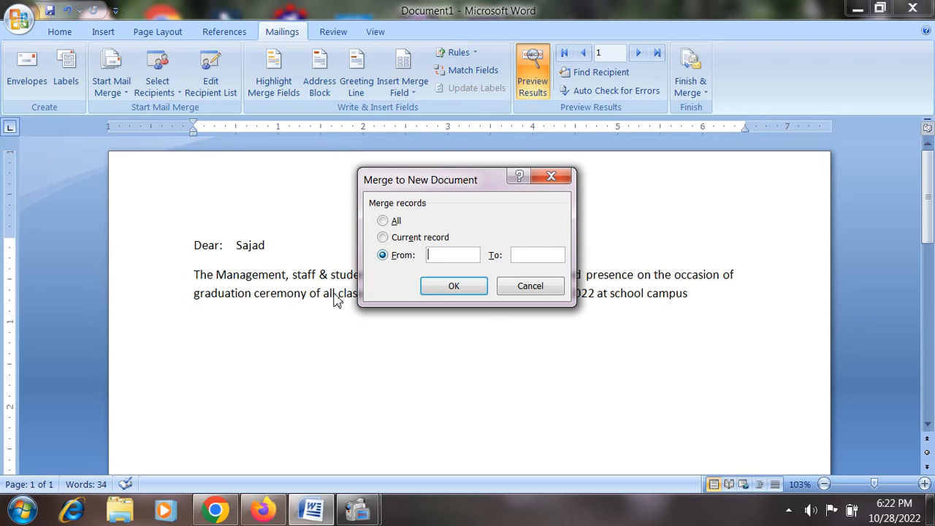
{"action": "left_click", "coordinate": [384, 224]}
{"action": "left_click", "coordinate": [438, 288]}
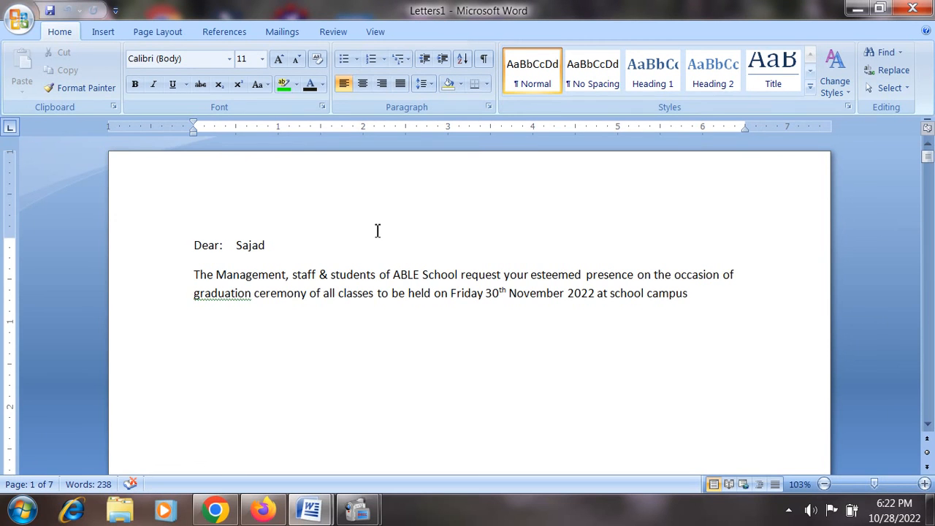
- Look through the pages of the merged letters document at 90% zoom and return to the first letter
{"action": "scroll", "coordinate": [378, 229], "scroll_direction": "down", "scroll_amount": 3}
{"action": "scroll", "coordinate": [378, 229], "scroll_direction": "up", "scroll_amount": 1}
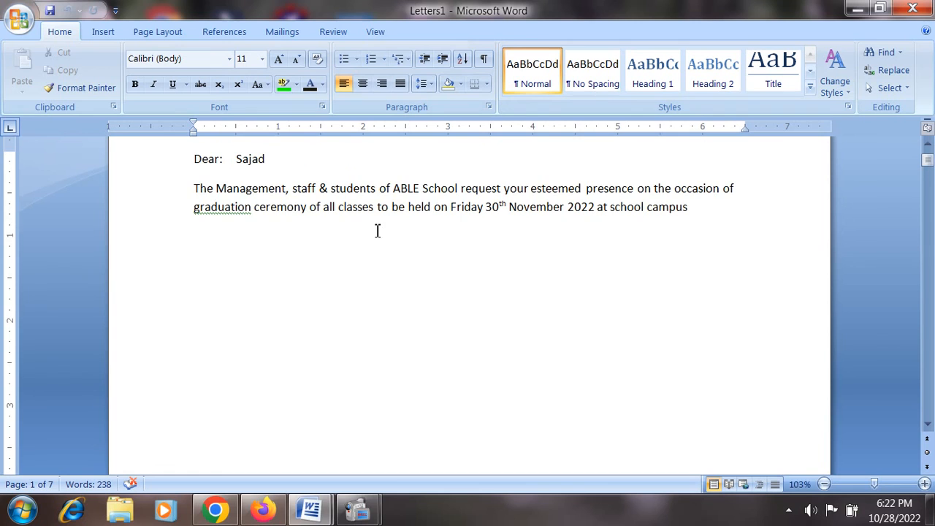
{"action": "left_click", "coordinate": [824, 485]}
{"action": "left_click", "coordinate": [824, 485]}
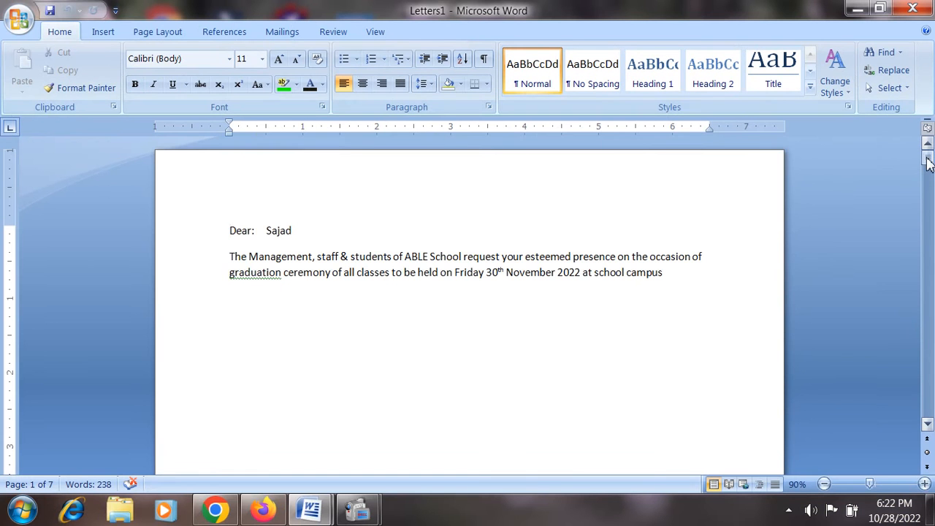
{"action": "left_click_drag", "start_coordinate": [928, 162], "coordinate": [891, 155]}
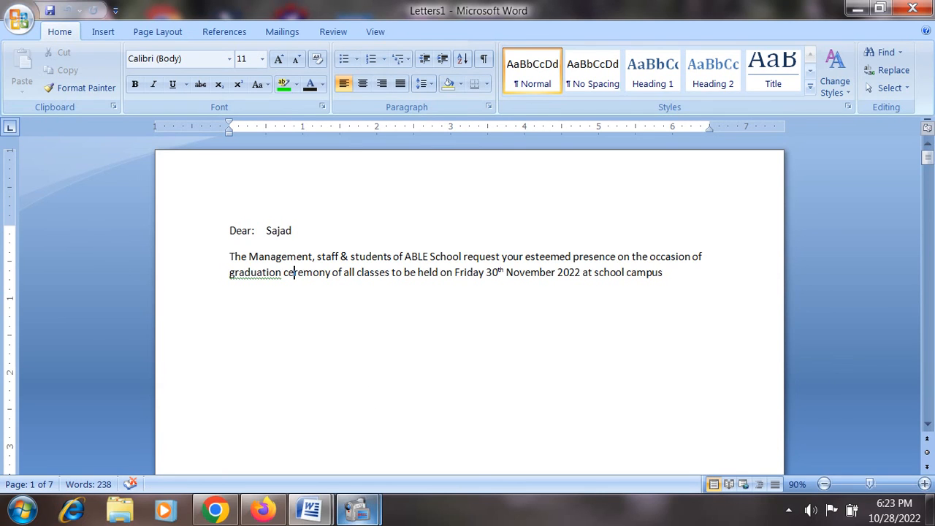
{"action": "mouse_move", "coordinate": [356, 516]}
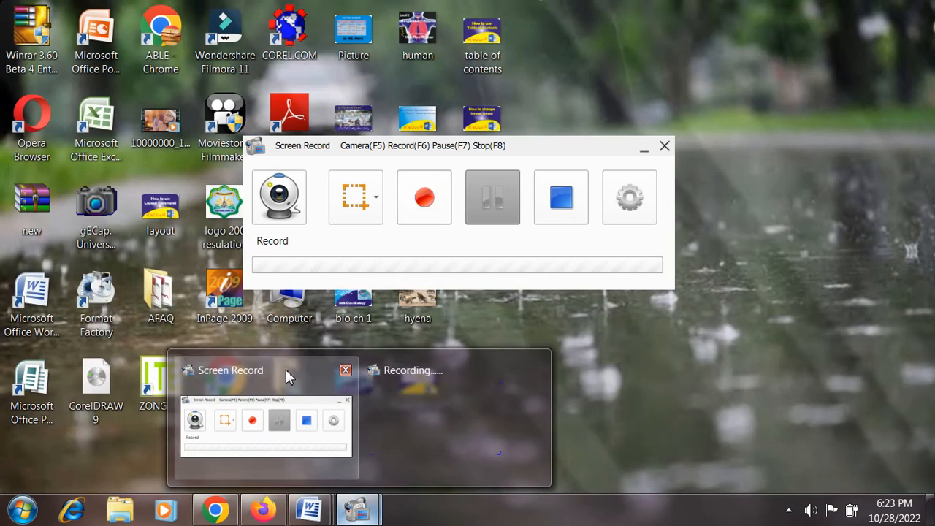